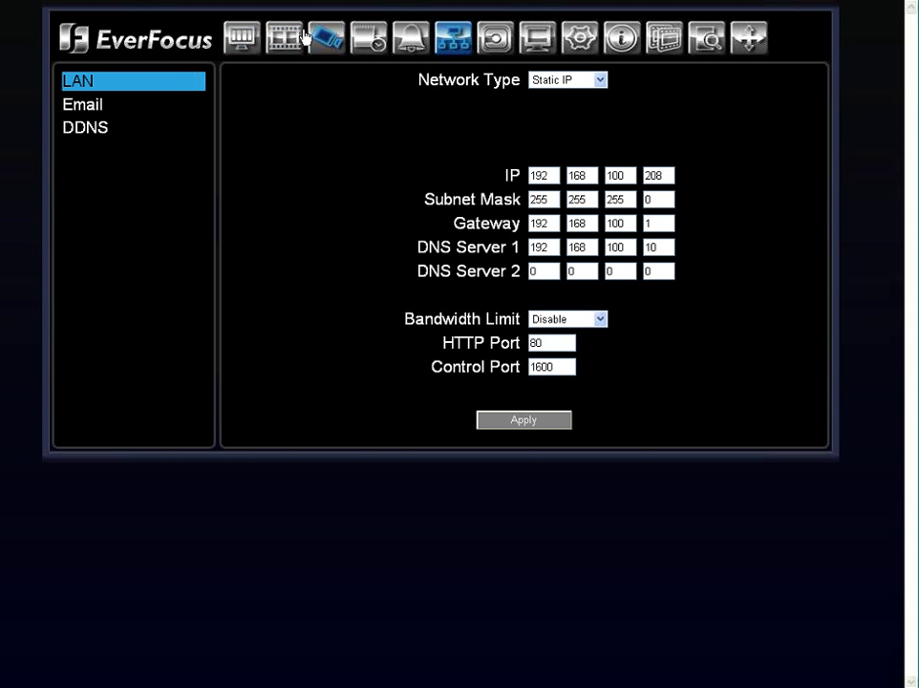
Step: Change the LAN Network Type to DHCP, making the address fields read-only
{"action": "left_click", "coordinate": [552, 82]}
{"action": "left_click", "coordinate": [559, 110]}
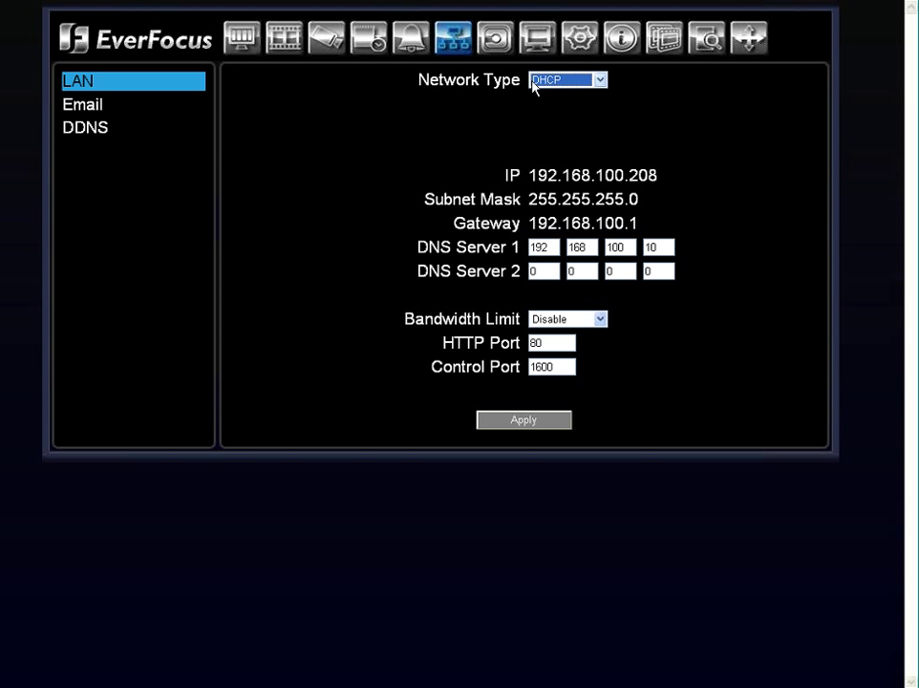
Step: Change the LAN Network Type back to Static IP so IP, subnet, gateway and DNS become editable
{"action": "left_click", "coordinate": [588, 82]}
{"action": "left_click", "coordinate": [564, 97]}
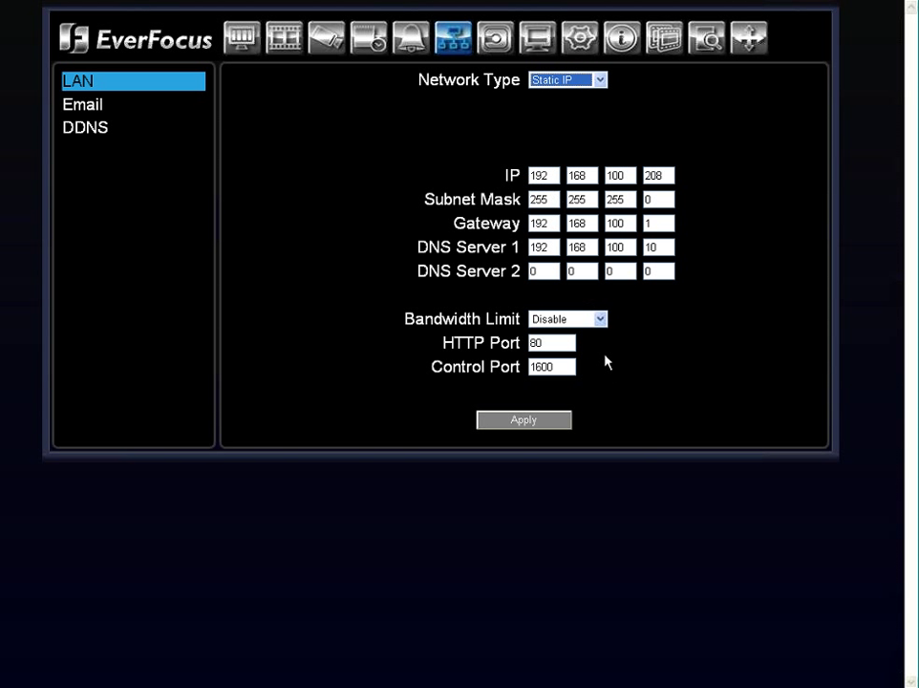
Step: Keep Bandwidth Limit disabled, and change HTTP Port from 80 to 8100 and Control Port from 1600 to 1800
{"action": "left_click", "coordinate": [601, 321]}
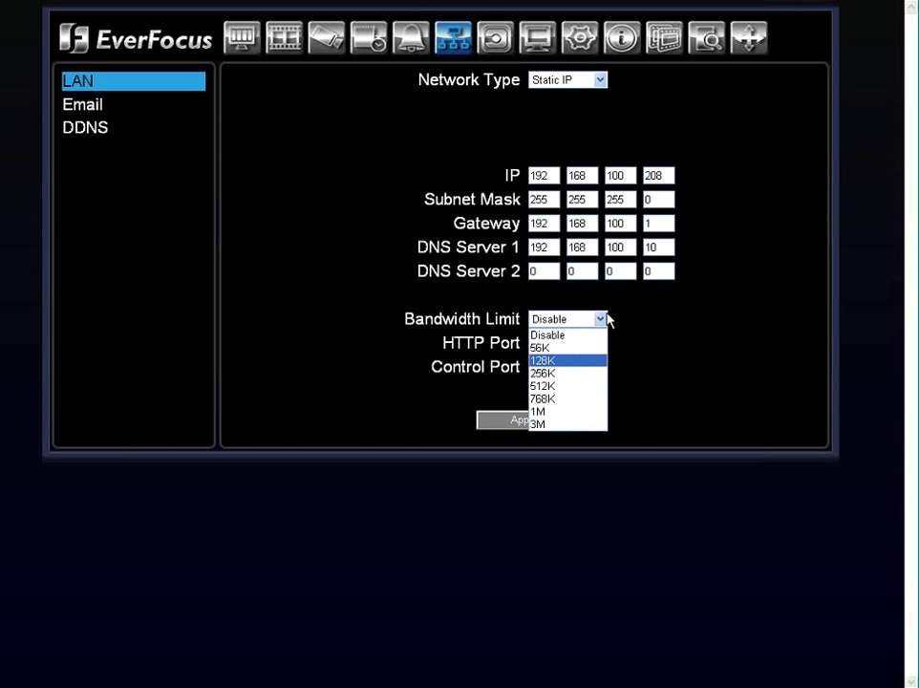
{"action": "left_click", "coordinate": [603, 320]}
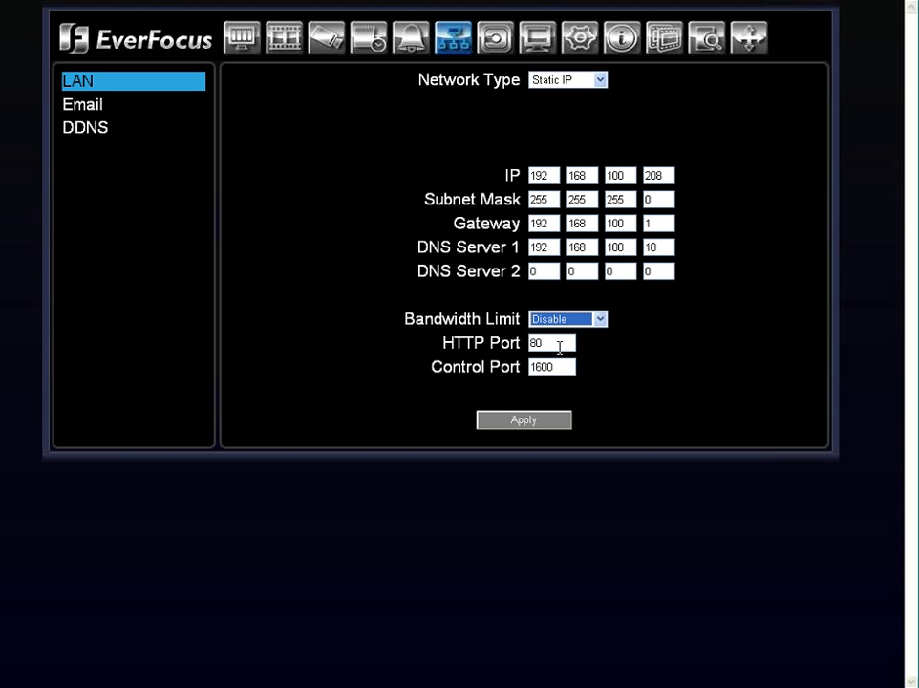
{"action": "left_click", "coordinate": [571, 345]}
{"action": "key", "text": "BackSpace"}
{"action": "type", "text": "100"}
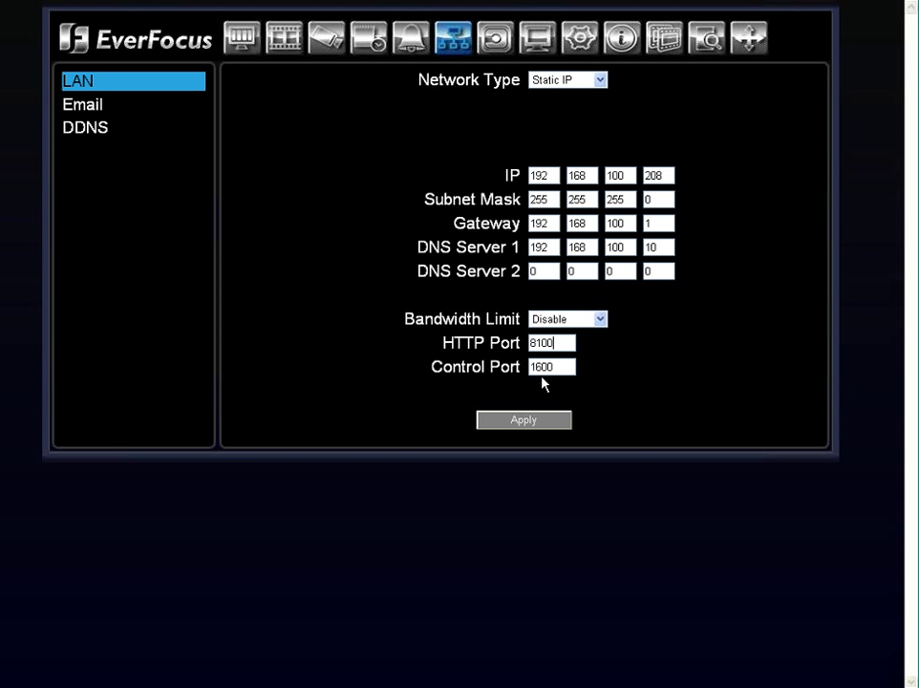
{"action": "left_click", "coordinate": [565, 367]}
{"action": "key", "text": "BackSpace"}
{"action": "key", "text": "BackSpace"}
{"action": "key", "text": "BackSpace"}
{"action": "type", "text": "800"}
Step: Show the Email page with SMTP.GMAIL.COM, port 587 and subject ECOR ALERT
{"action": "left_click", "coordinate": [84, 107]}
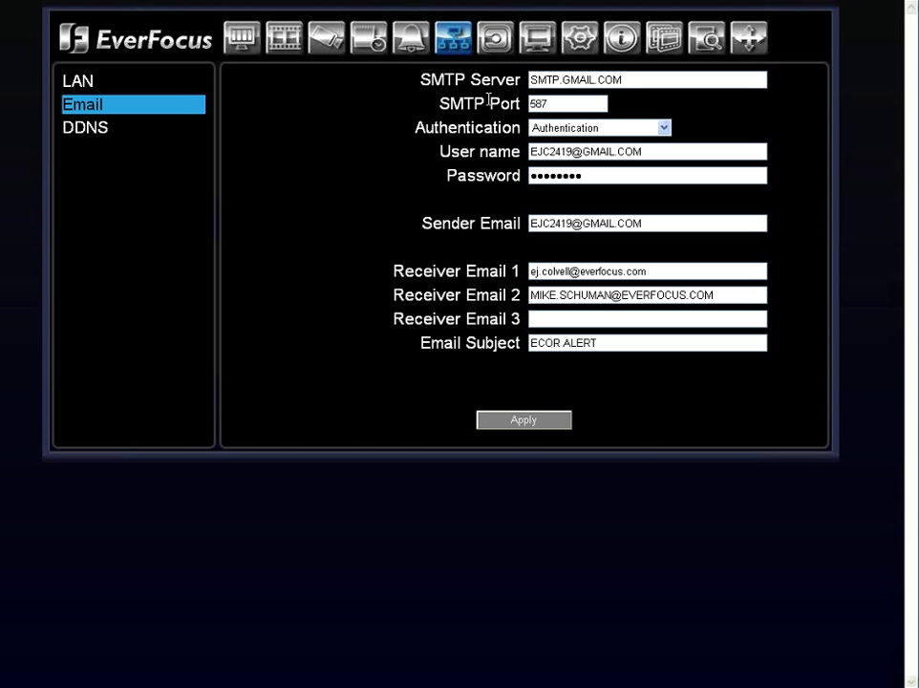
Step: Set SMTP Authentication to No Authentication, greying out the user name and password
{"action": "left_click", "coordinate": [569, 106]}
{"action": "left_click", "coordinate": [663, 129]}
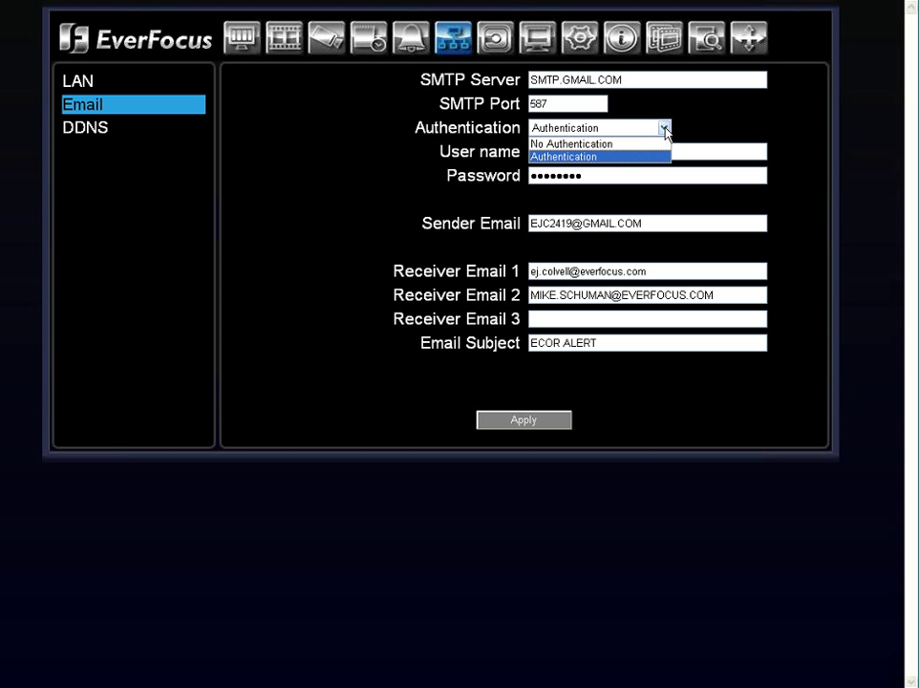
{"action": "left_click", "coordinate": [625, 155]}
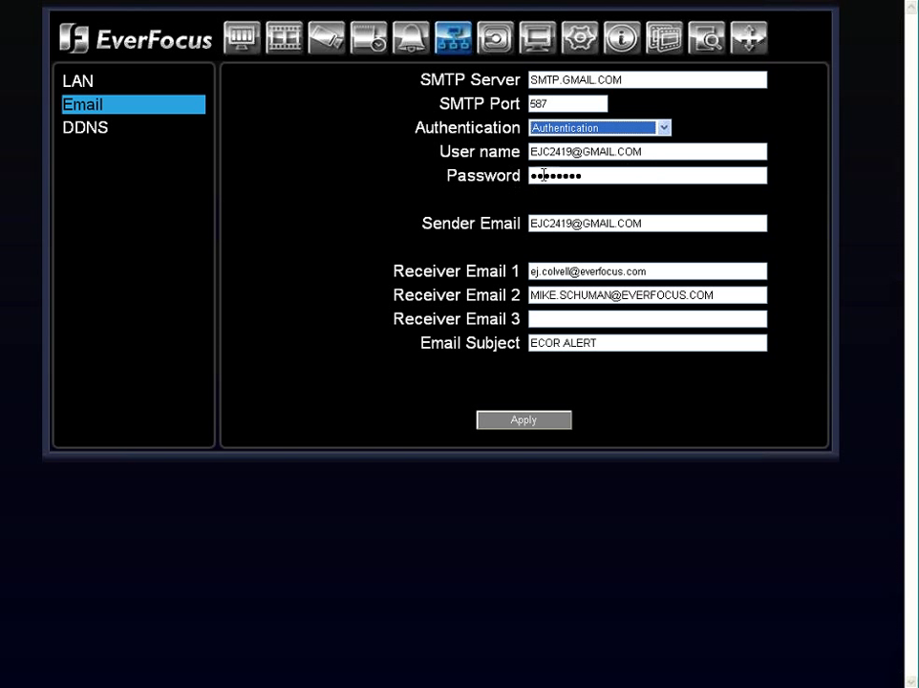
{"action": "left_click", "coordinate": [661, 129]}
{"action": "left_click", "coordinate": [559, 141]}
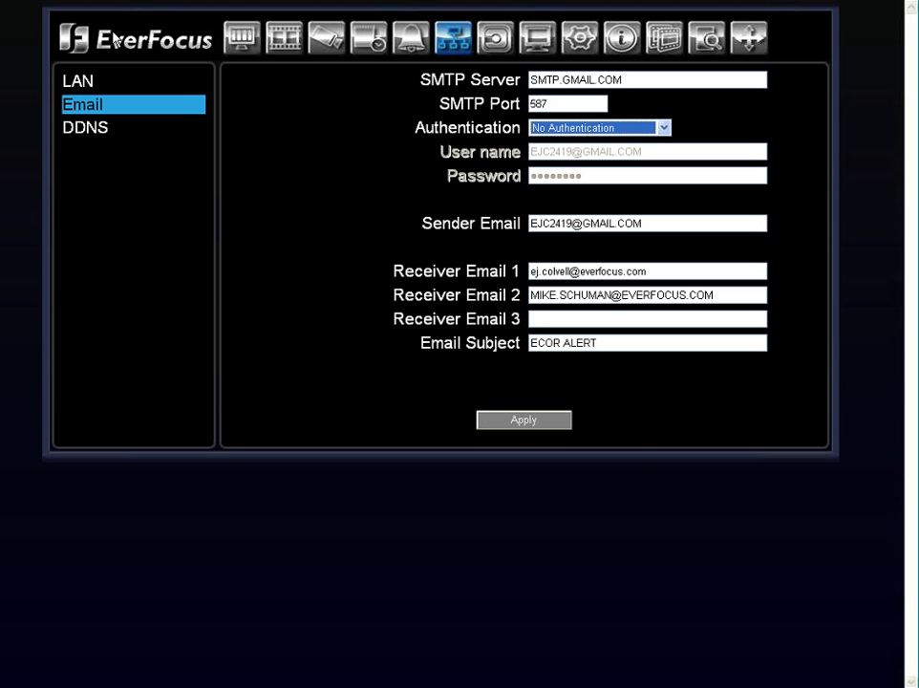
Step: Show the DDNS page and leave the DDNS Service on EverfocusDDNS
{"action": "left_click", "coordinate": [84, 132]}
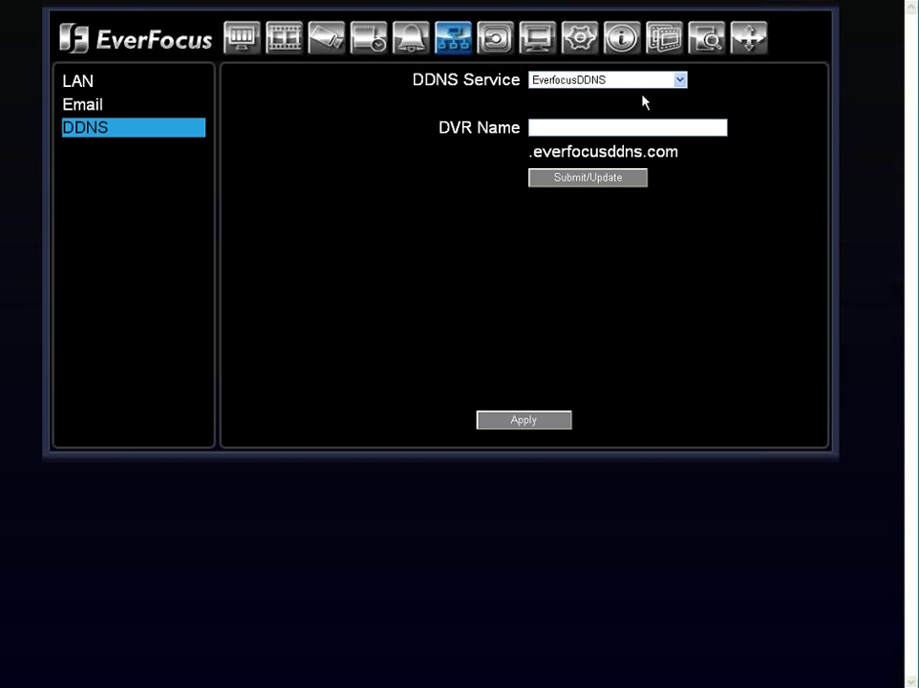
{"action": "left_click", "coordinate": [677, 82]}
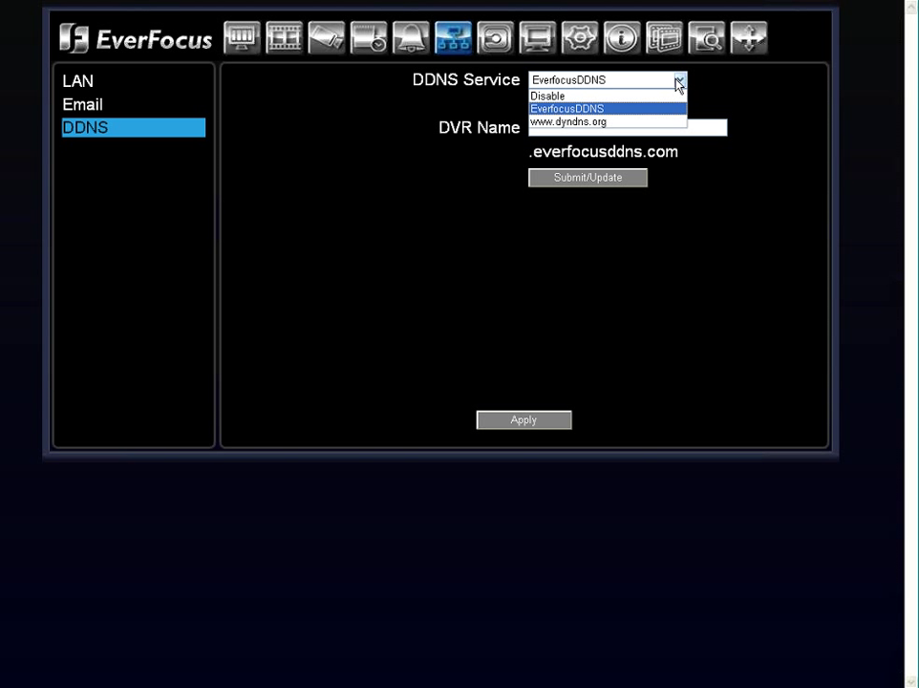
{"action": "left_click", "coordinate": [677, 81]}
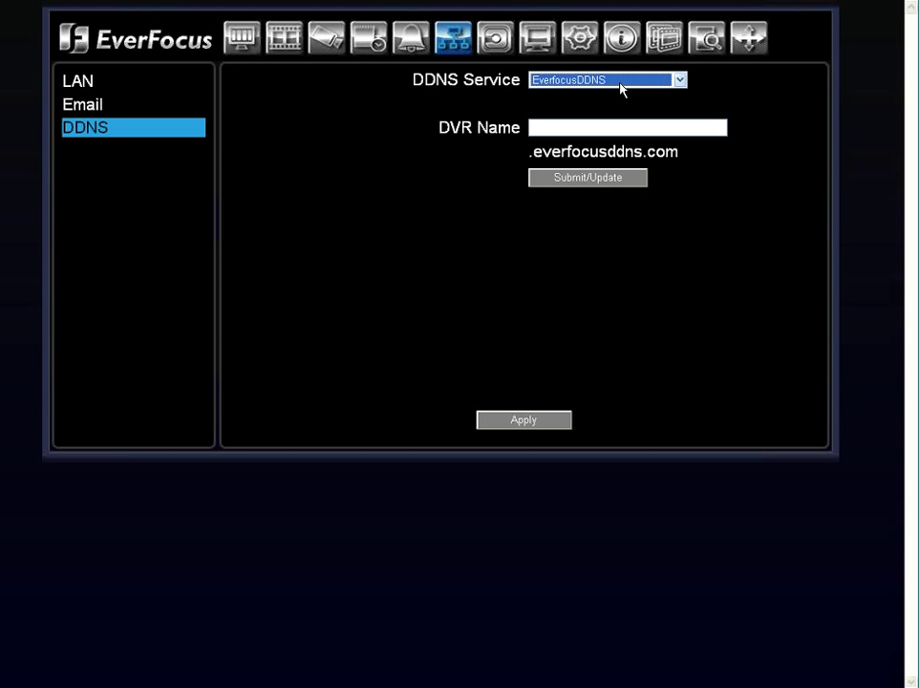
Step: Enter DVR Name 'ej office', submit it to EverfocusDDNS and acknowledge the success message
{"action": "left_click", "coordinate": [575, 126]}
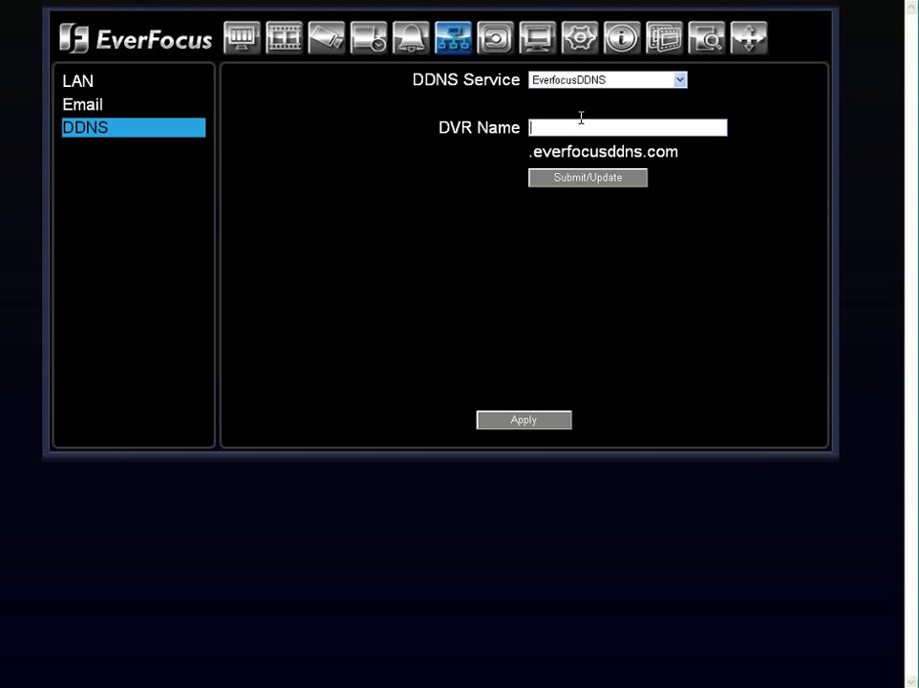
{"action": "type", "text": "ej office"}
{"action": "left_click", "coordinate": [586, 177]}
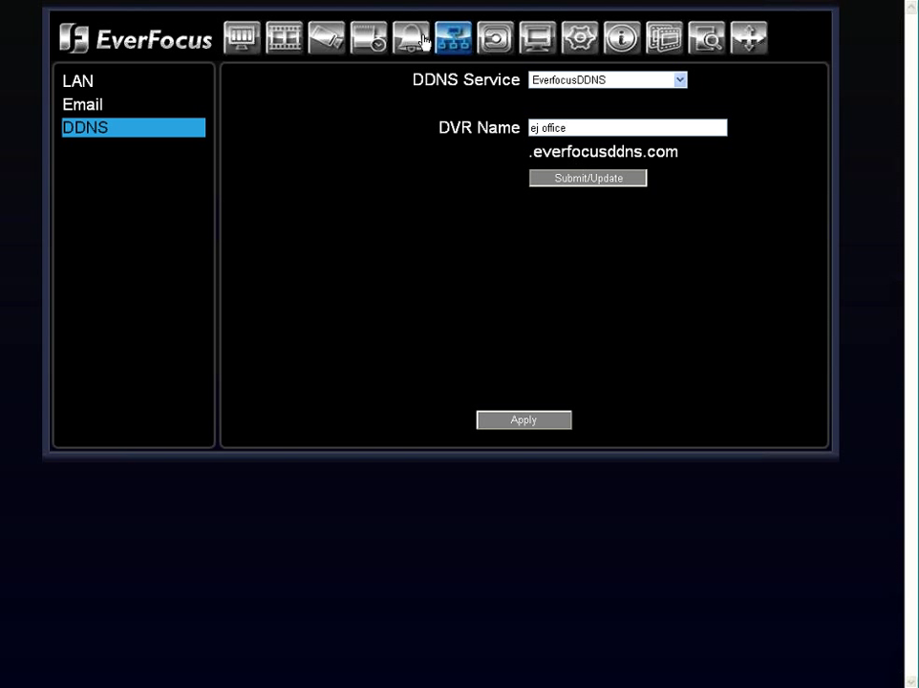
{"action": "left_click", "coordinate": [567, 181]}
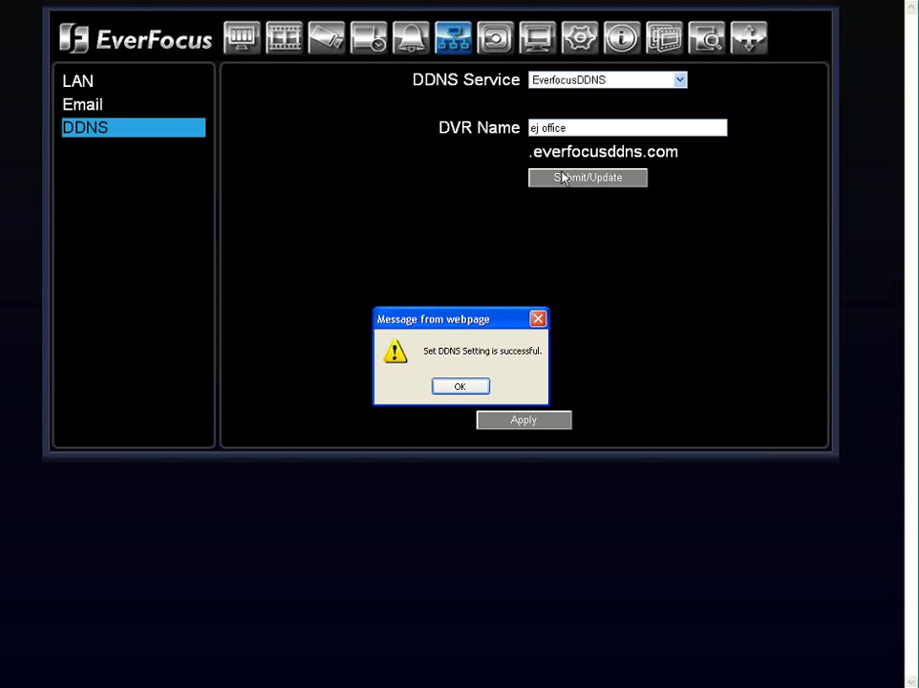
{"action": "left_click", "coordinate": [473, 389]}
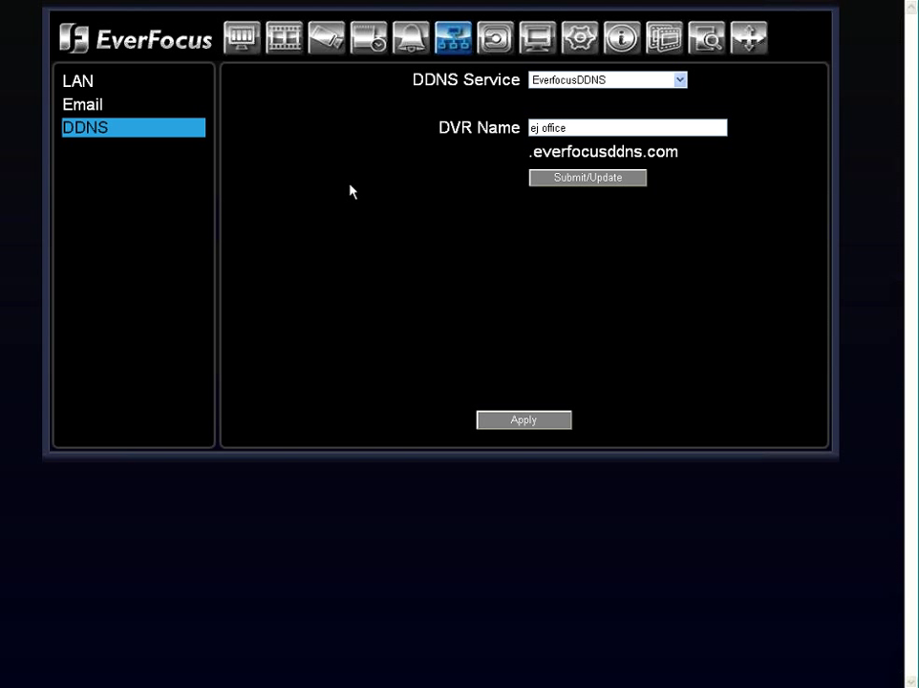
{"action": "left_click", "coordinate": [69, 82]}
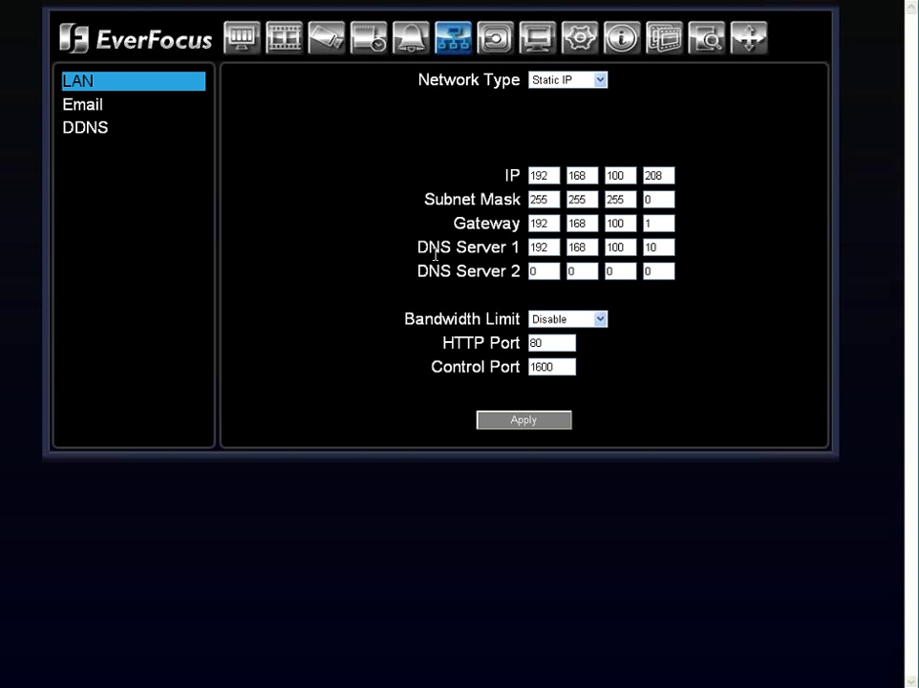
{"action": "left_click", "coordinate": [94, 127]}
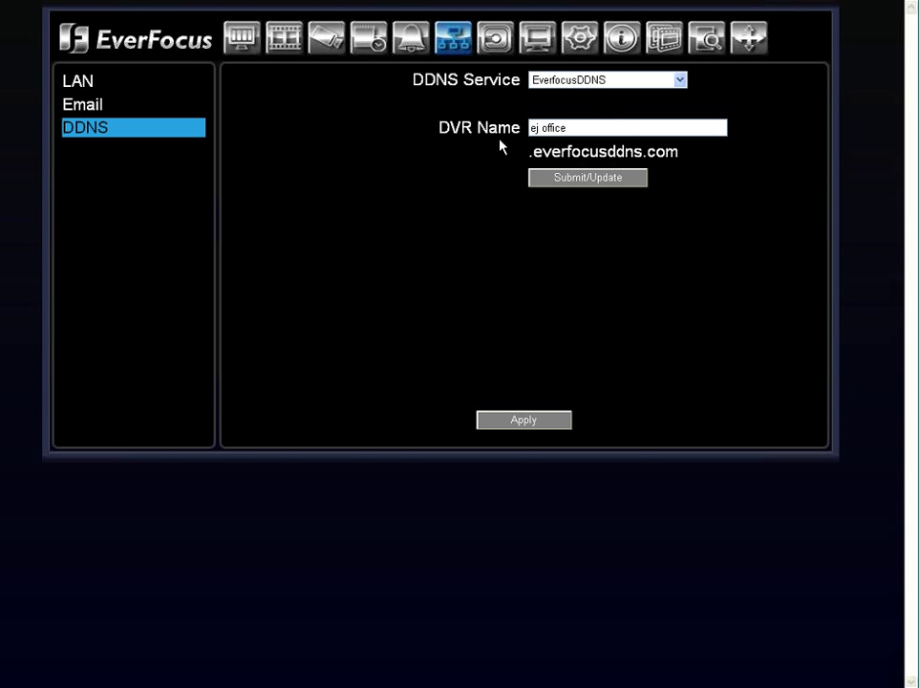